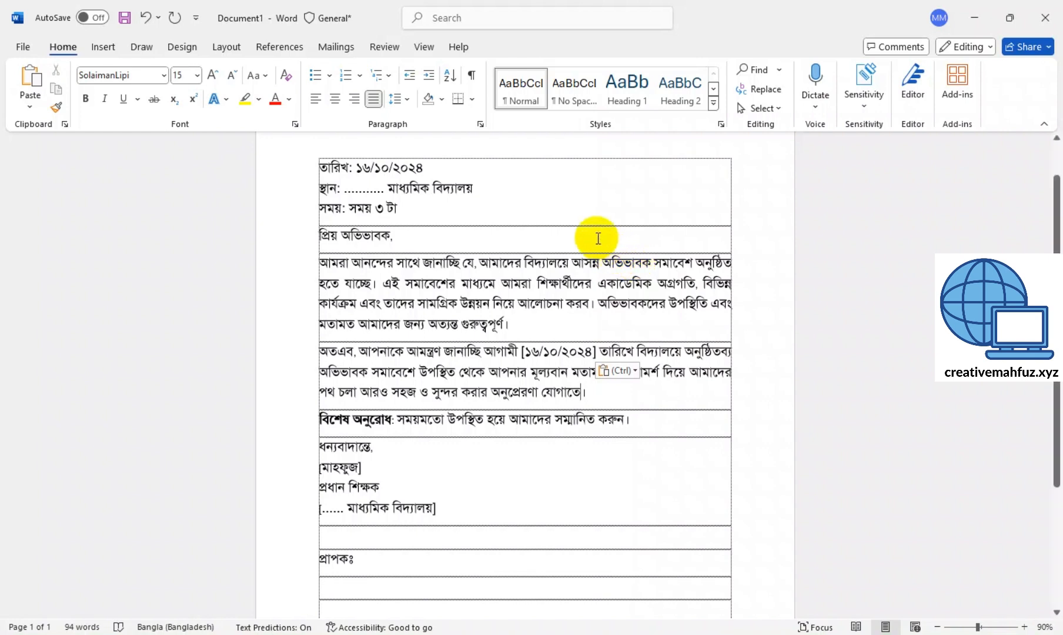
# Start a letter-type mail merge for the invitation and place the cursor in the first empty row below প্রাপকঃ
pyautogui.click(344, 53)
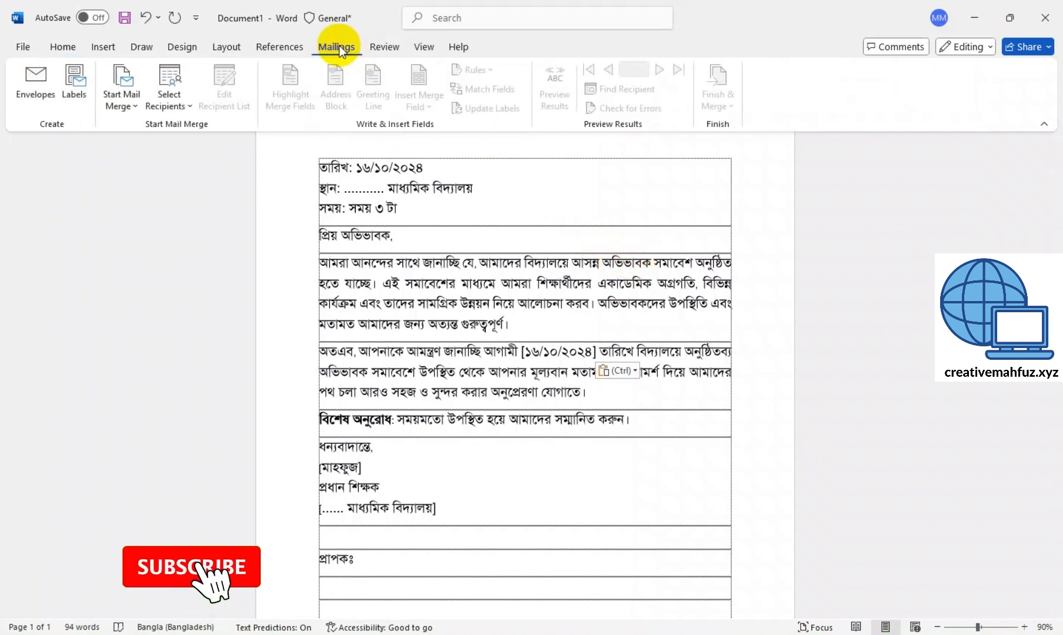
pyautogui.click(134, 108)
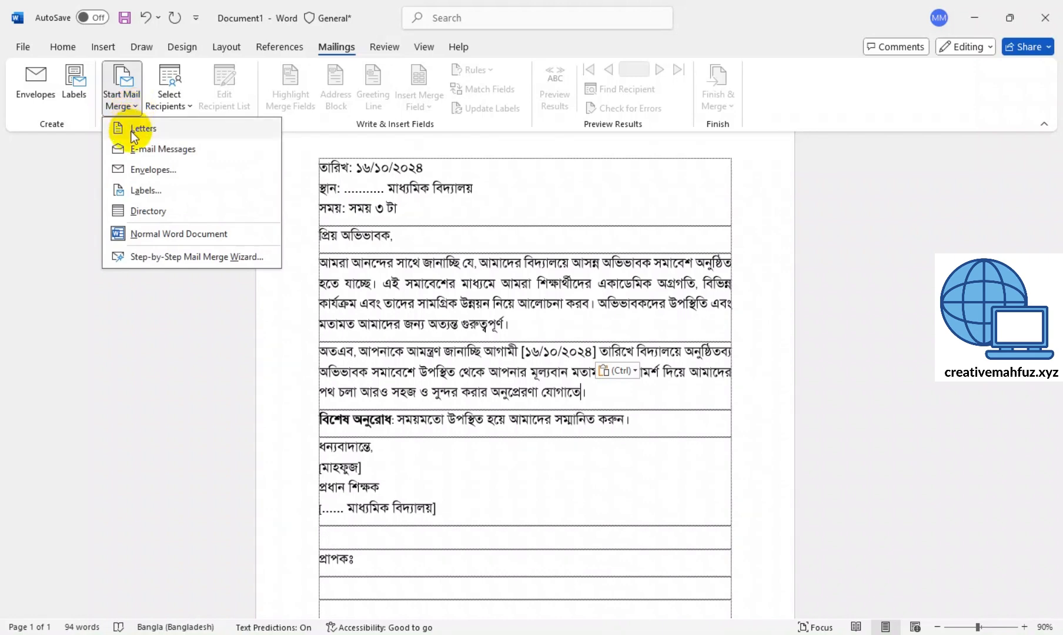
pyautogui.click(132, 131)
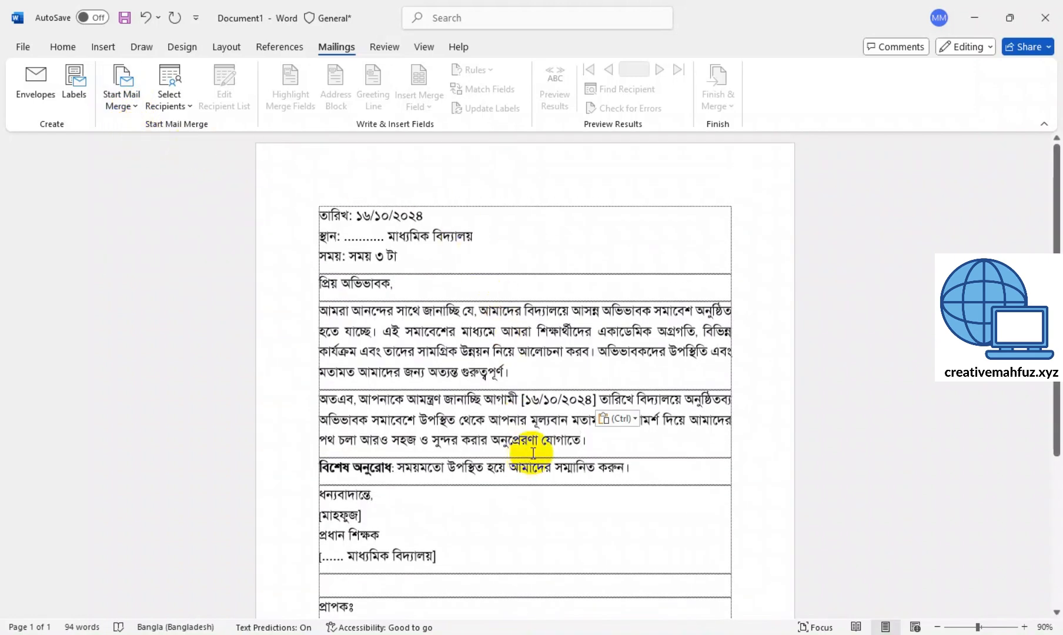
pyautogui.moveTo(1057, 247); pyautogui.dragTo(1053, 431)
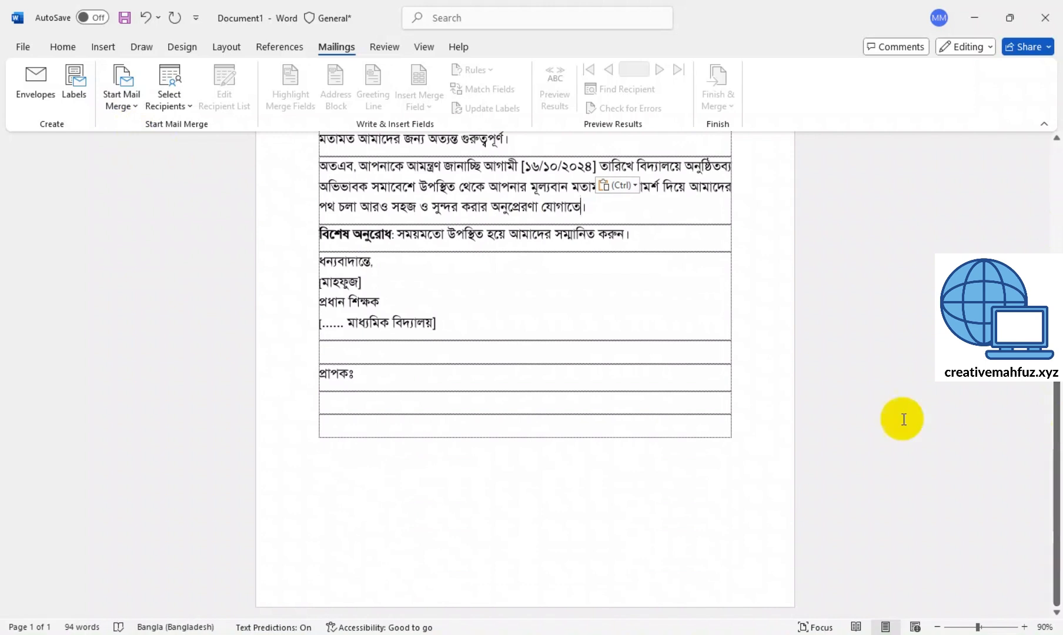
pyautogui.click(330, 396)
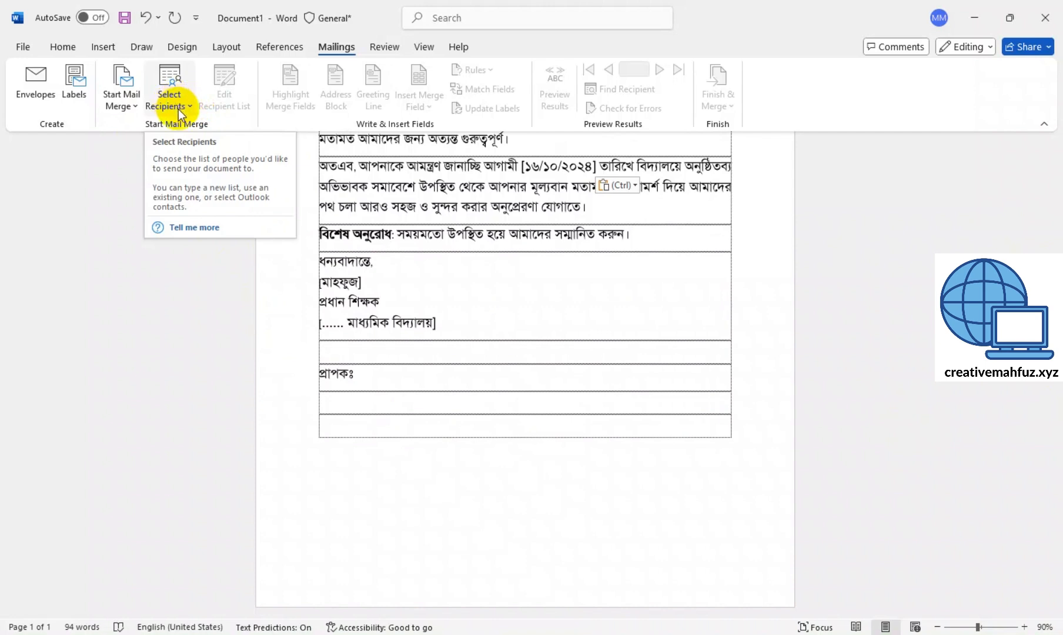
# Use Sheet1$ of student list.xlsx from Documents, with first-row column headers, as the existing recipient list and review its recipients
pyautogui.click(188, 108)
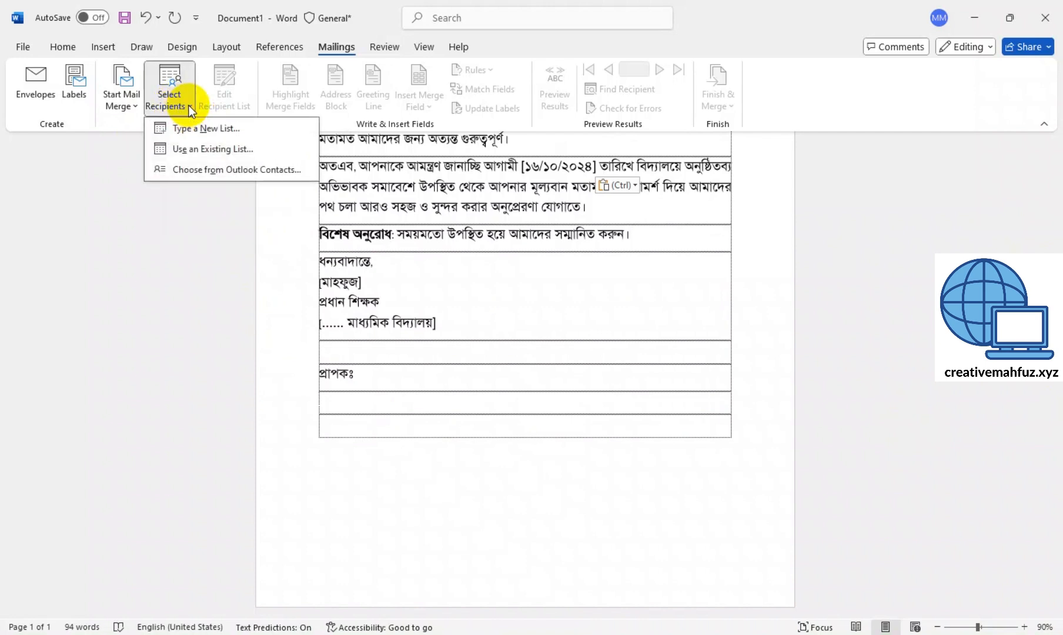
pyautogui.click(201, 152)
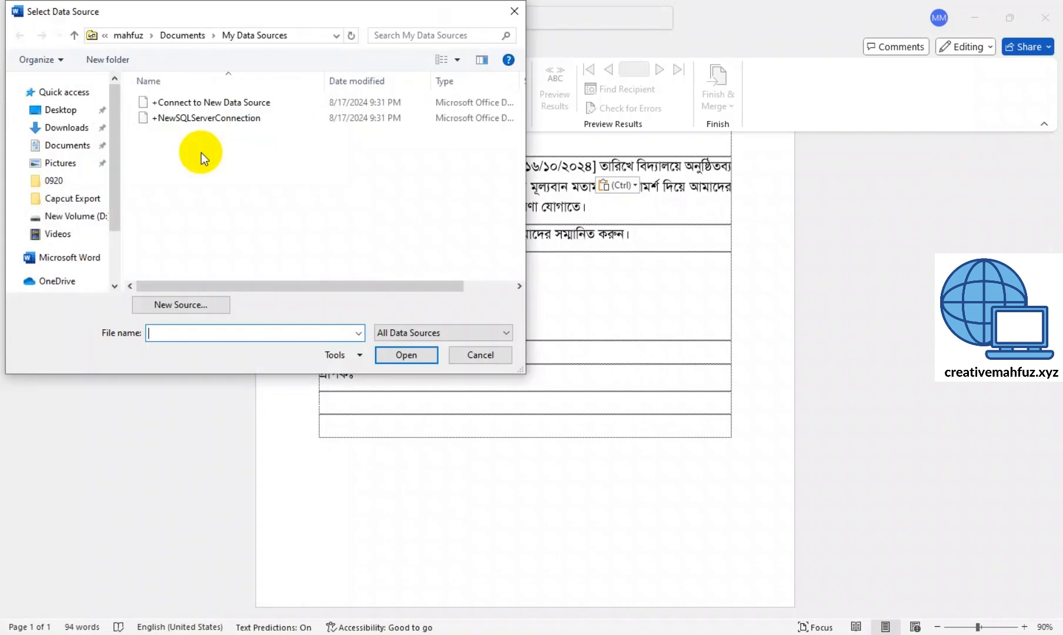
pyautogui.click(71, 148)
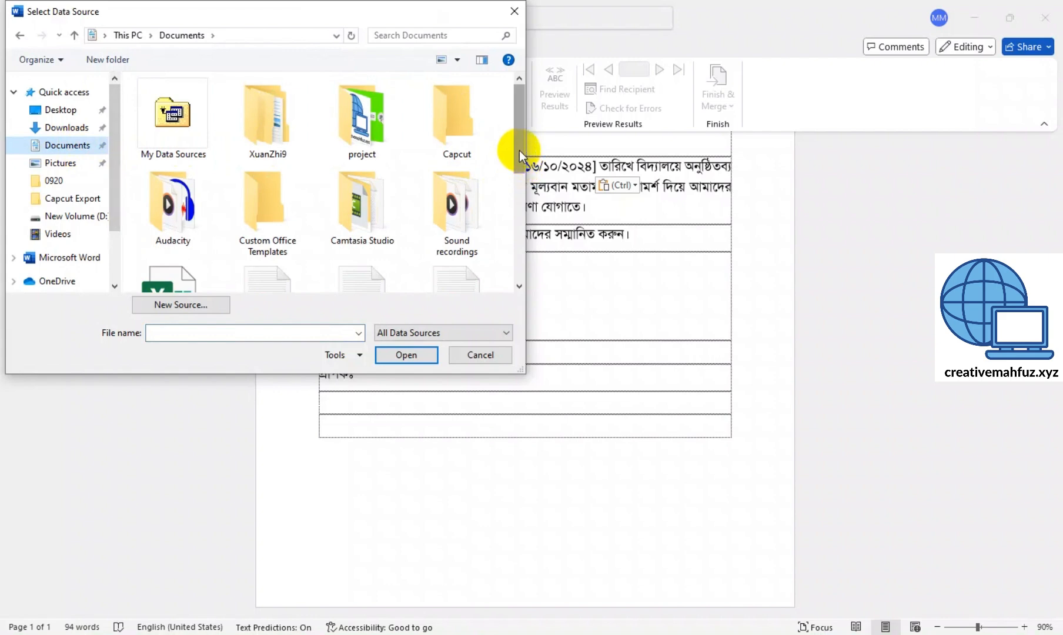
pyautogui.click(201, 333)
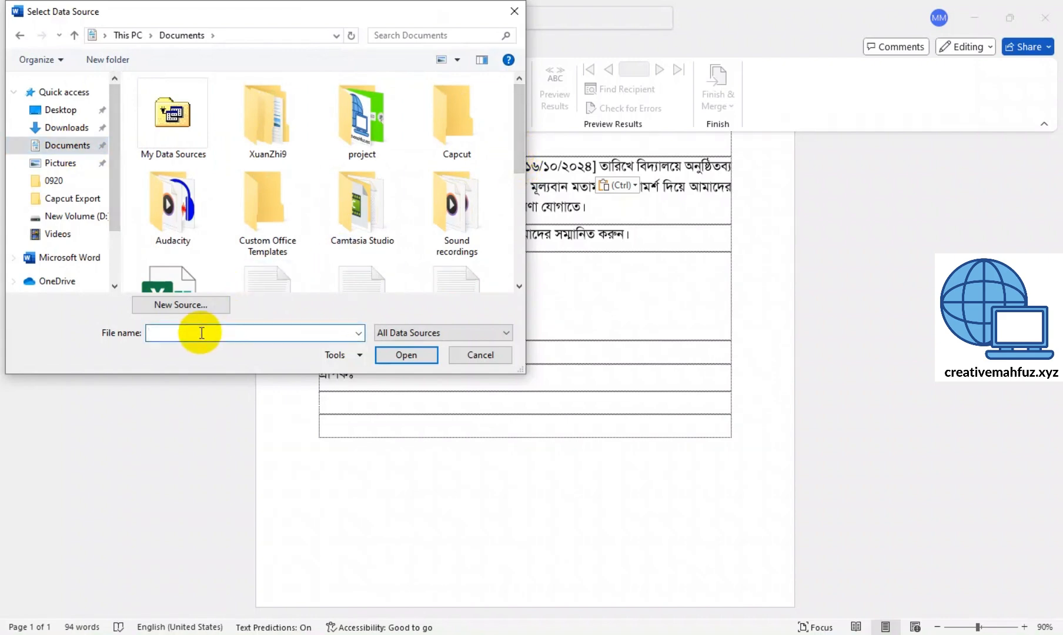
pyautogui.write('st')
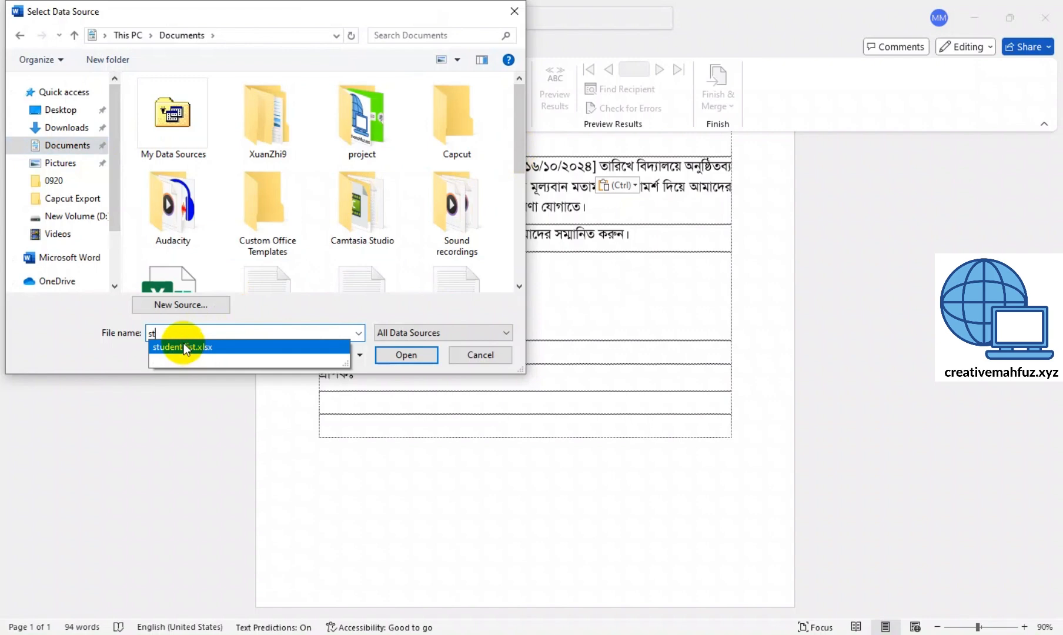
pyautogui.click(183, 346)
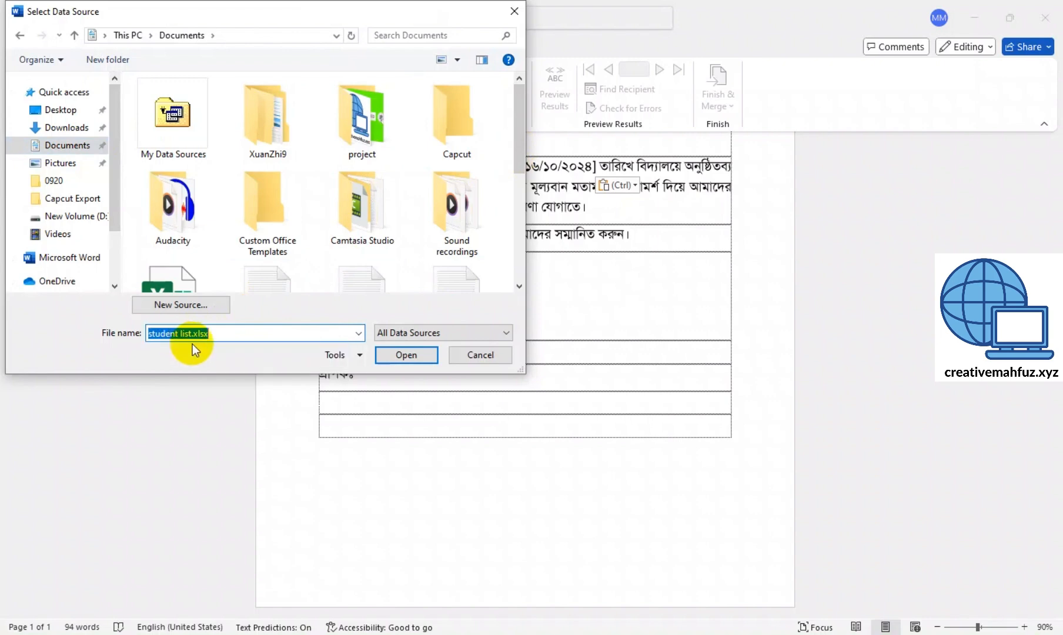
pyautogui.click(407, 355)
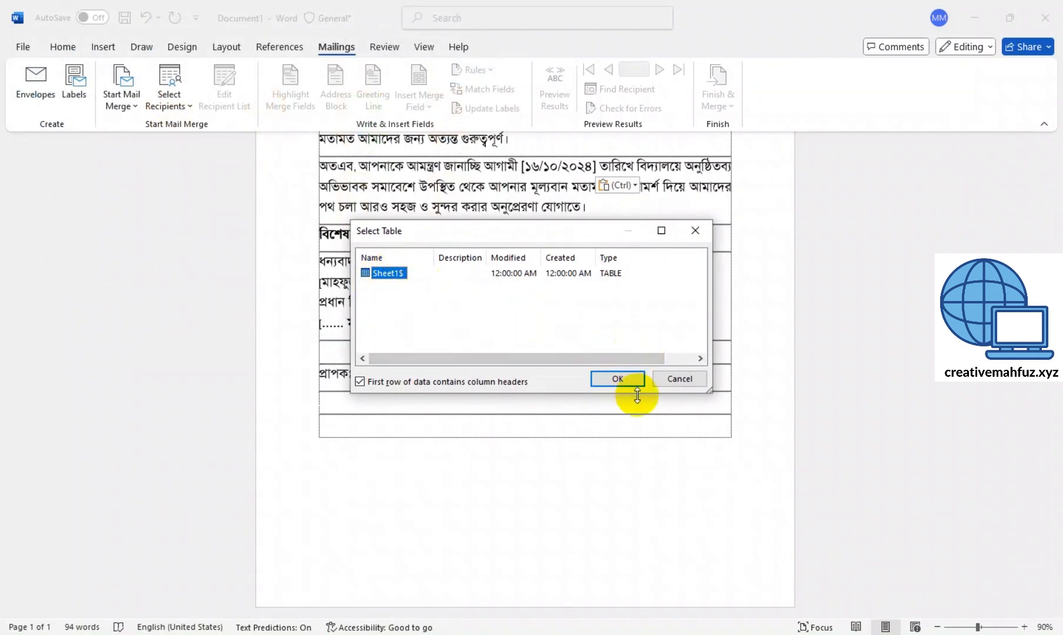
pyautogui.click(622, 377)
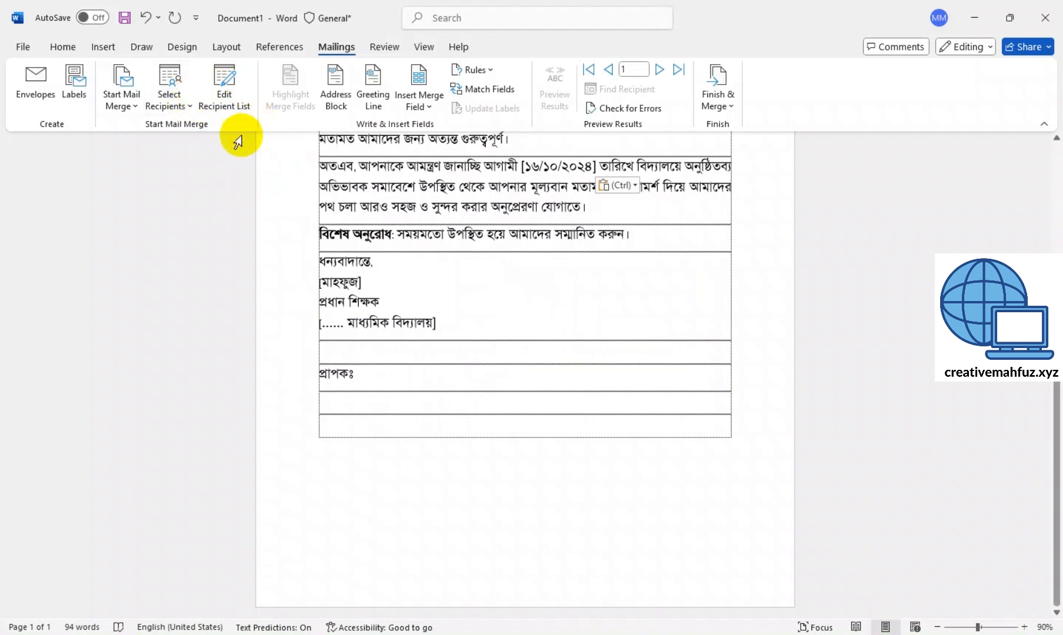
pyautogui.click(229, 108)
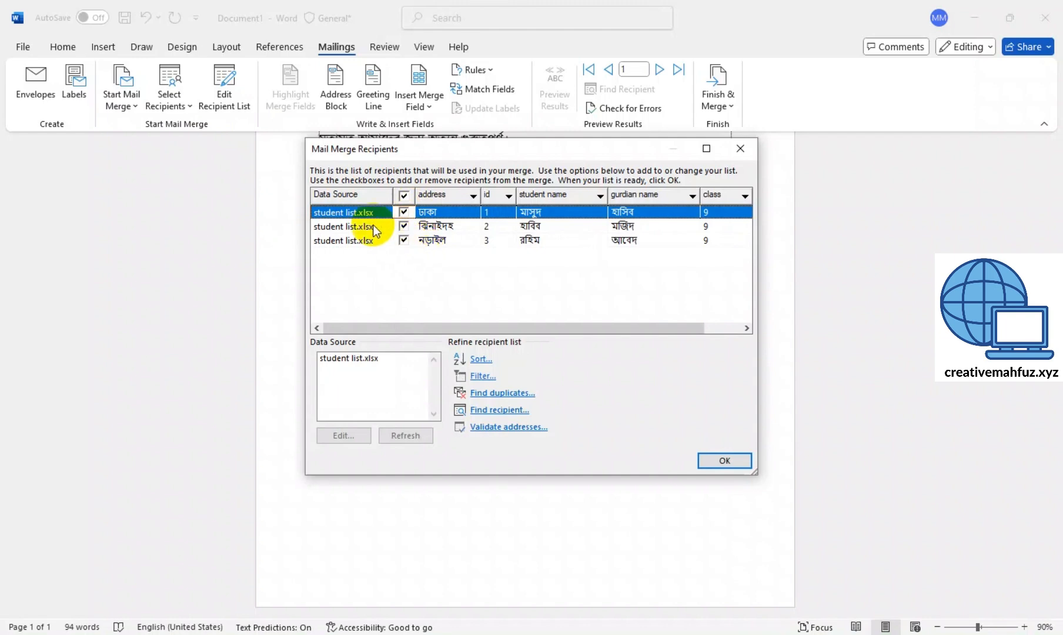
pyautogui.click(725, 462)
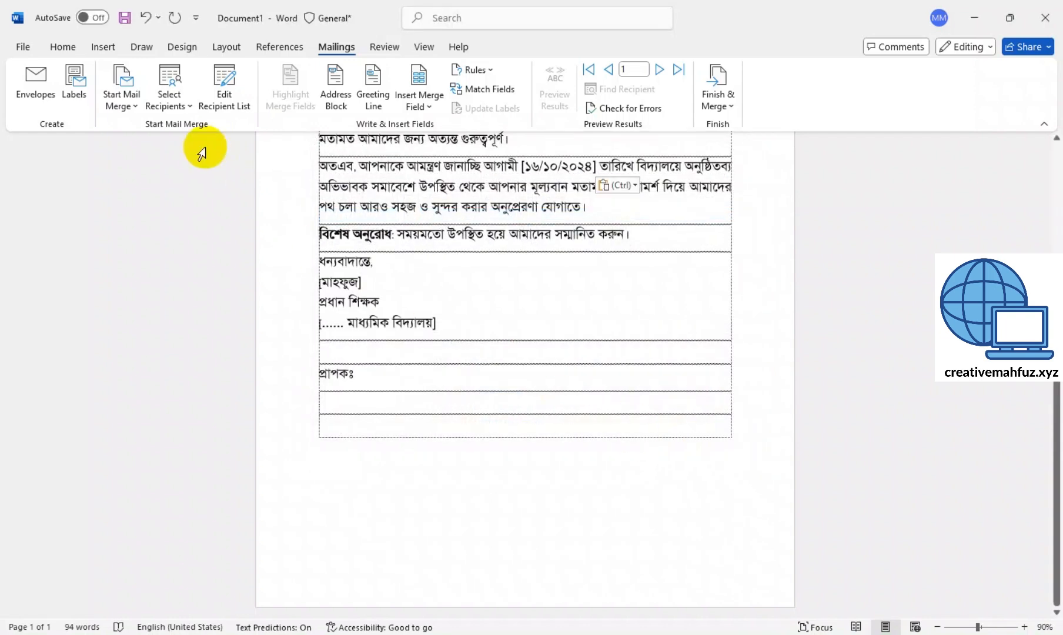
# Start the Step-by-Step Mail Merge Wizard and advance it to the stage for writing the letter
pyautogui.click(122, 100)
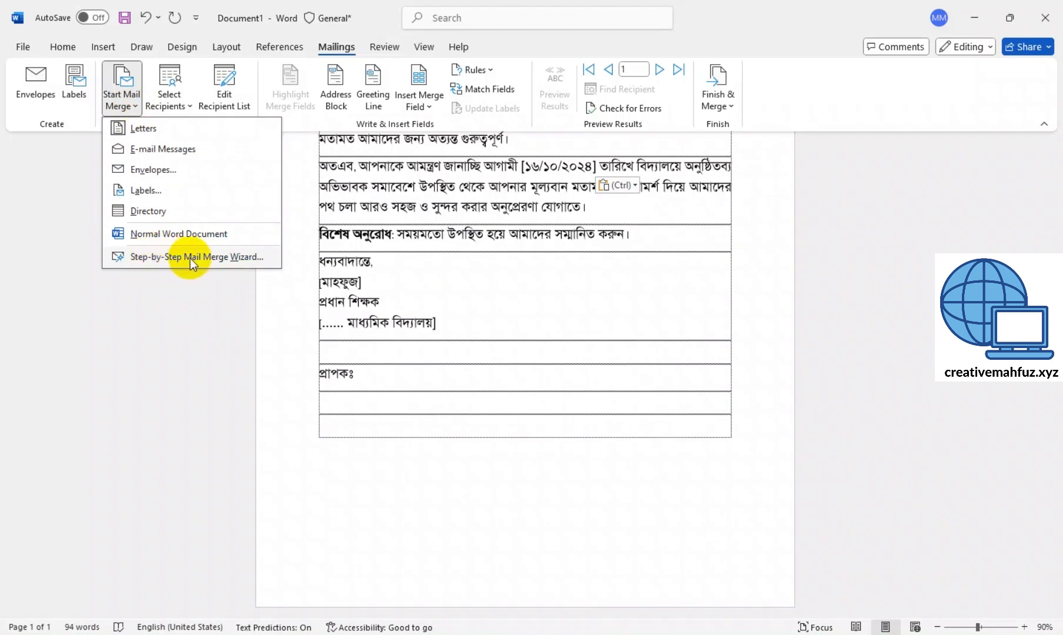
pyautogui.click(237, 259)
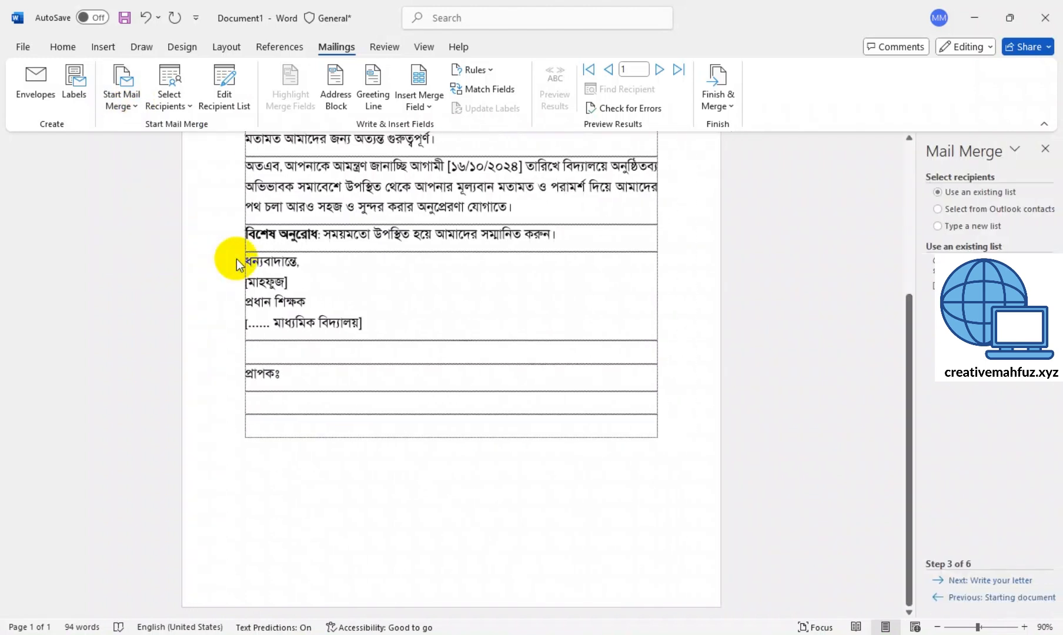
pyautogui.click(987, 581)
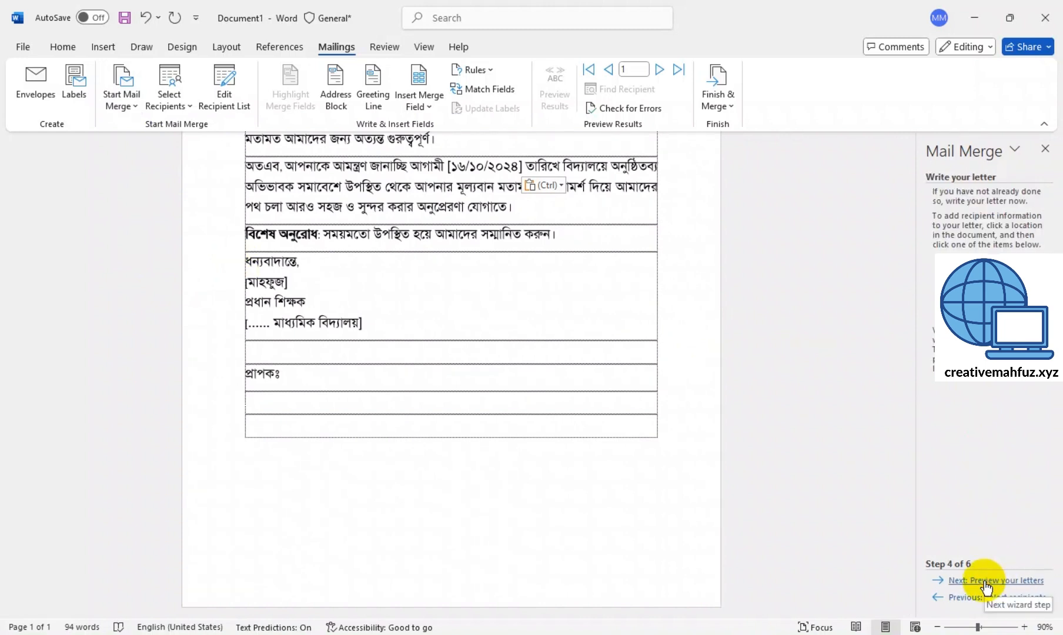
# Insert the gurdian name merge field in the first empty table row below প্রাপকঃ
pyautogui.click(248, 401)
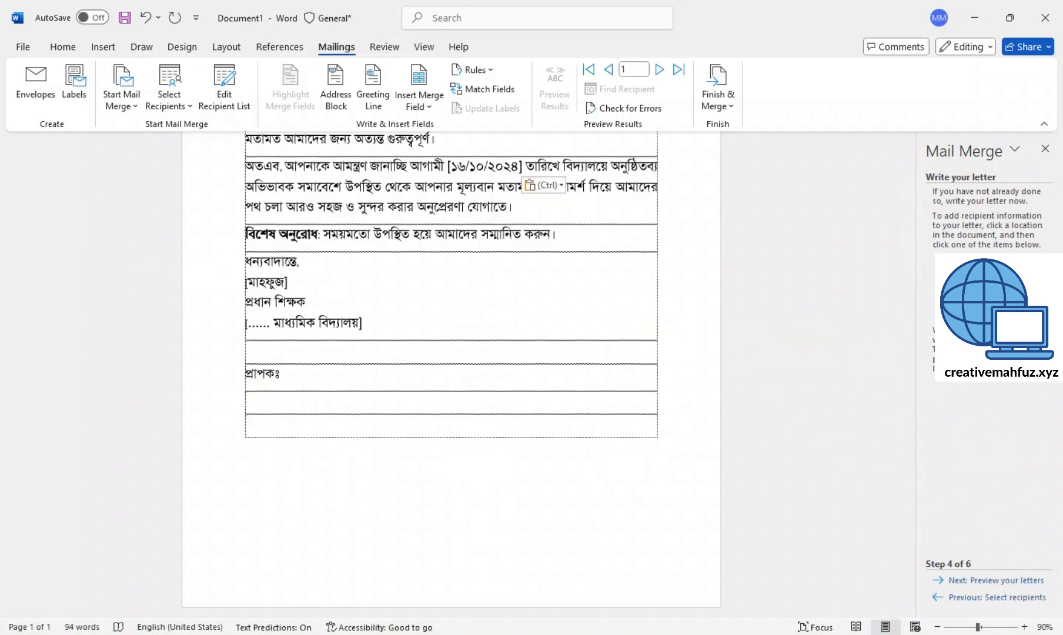
pyautogui.click(969, 313)
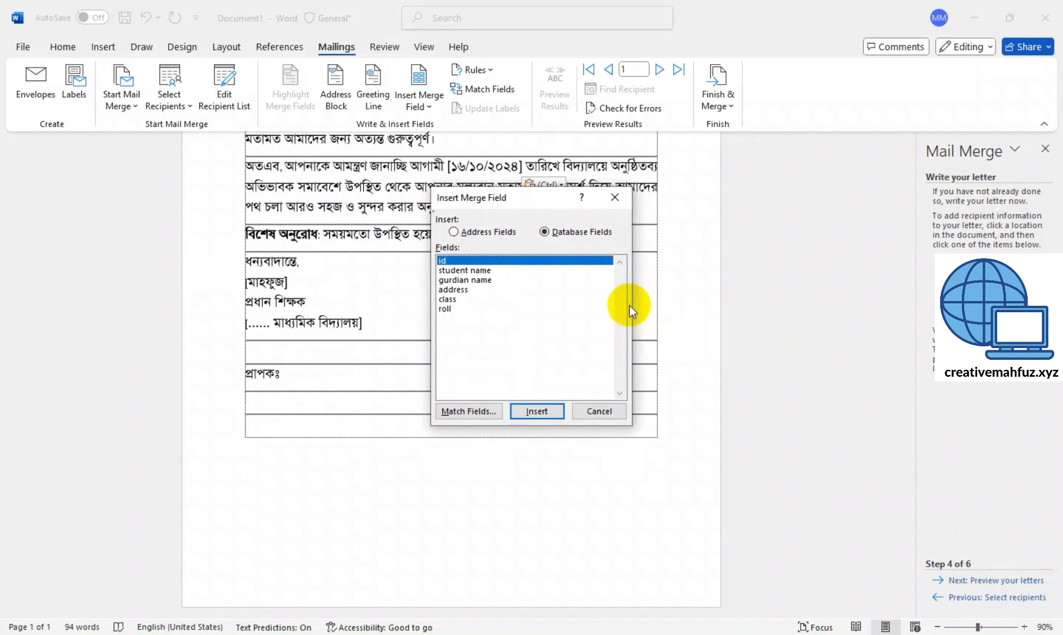
pyautogui.click(483, 280)
pyautogui.click(548, 410)
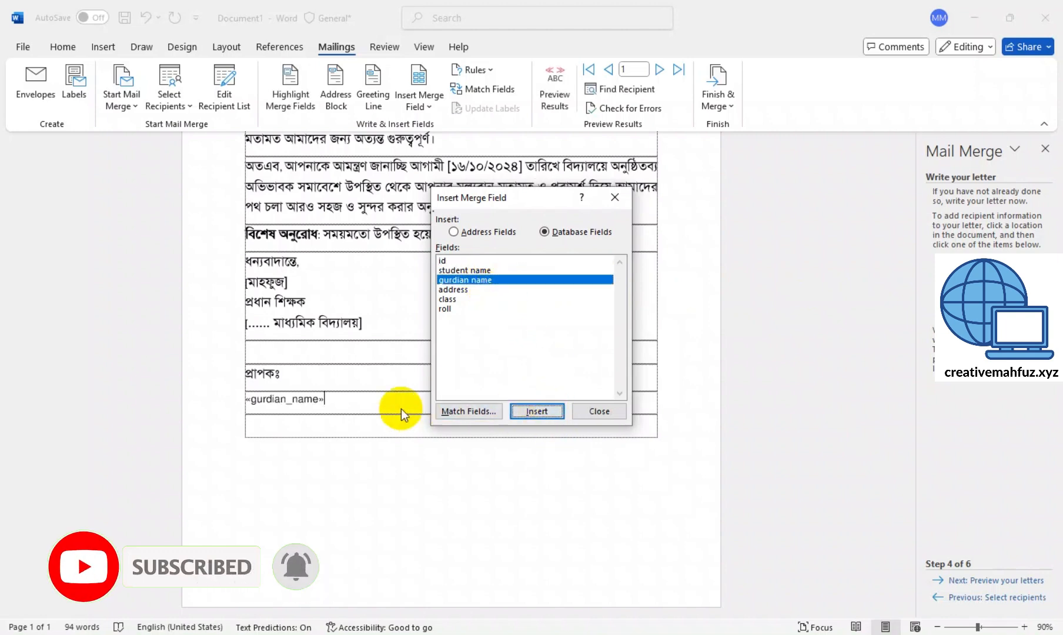
pyautogui.click(602, 413)
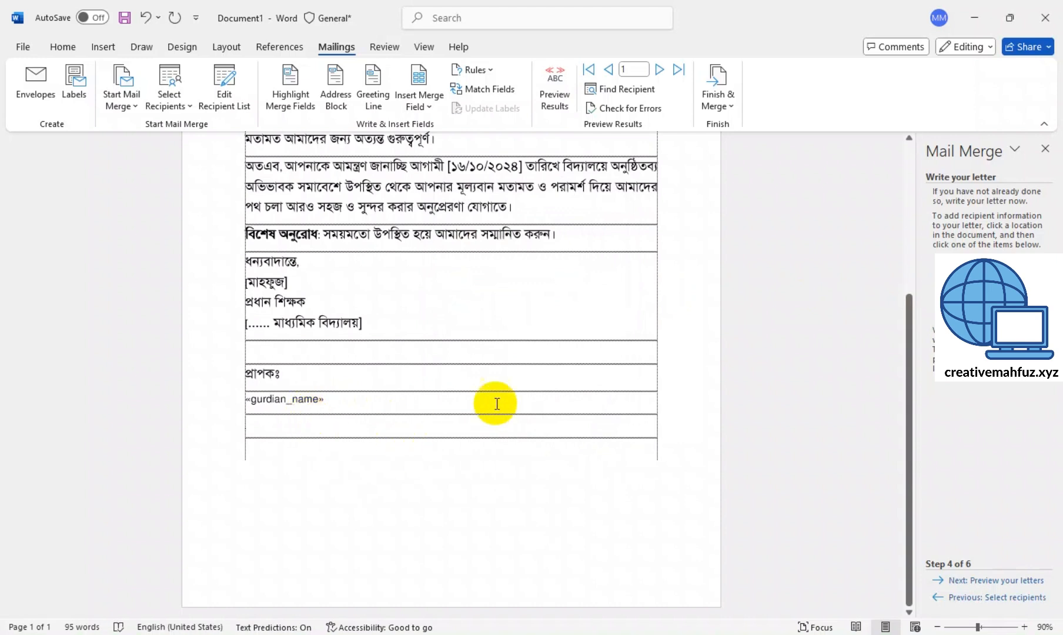
# Insert the address merge field in the table row below the guardian name field
pyautogui.click(970, 310)
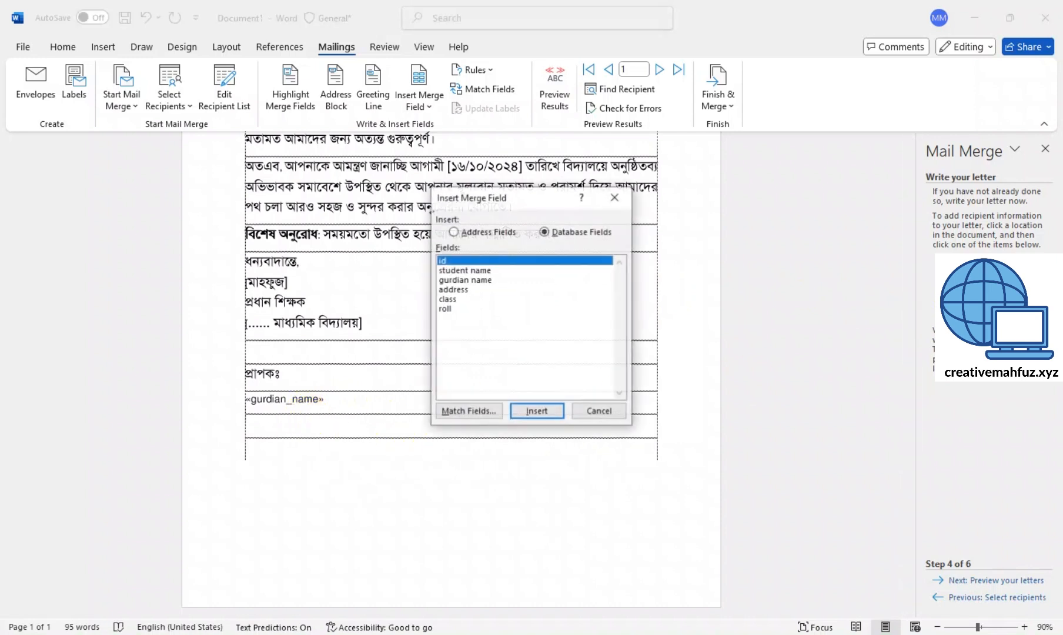
pyautogui.click(469, 291)
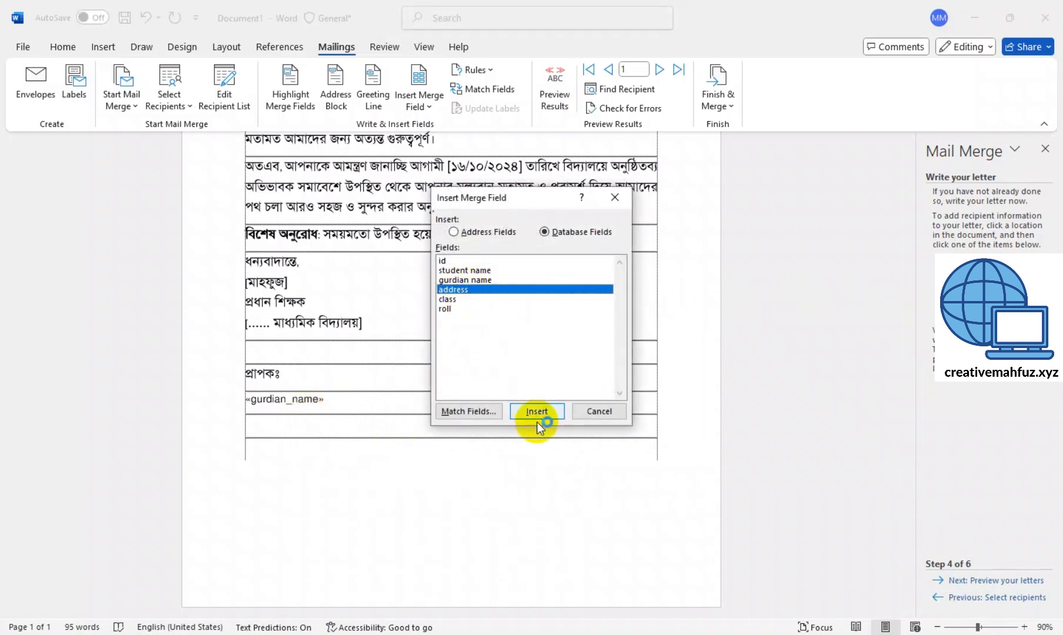
pyautogui.click(537, 411)
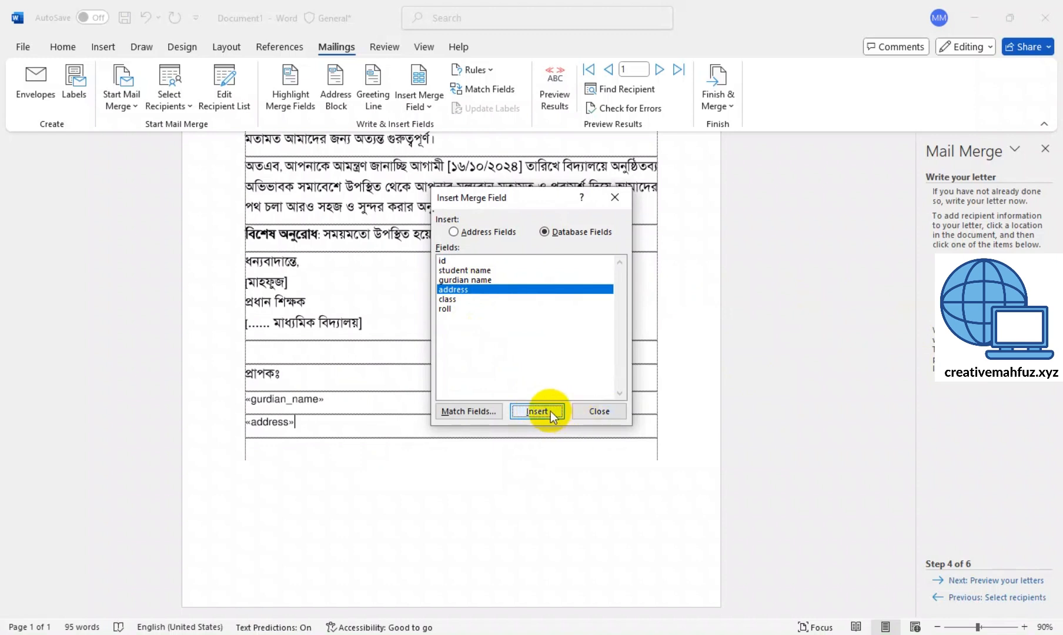
pyautogui.click(597, 412)
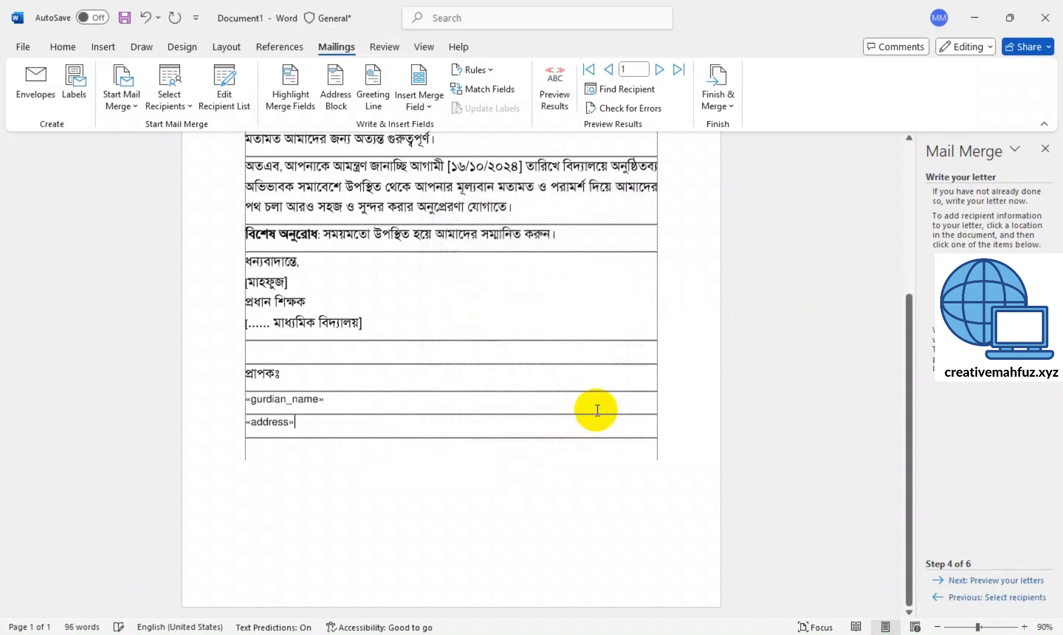
# Preview the merged letter and check the guardian name and address filled in for the first recipient
pyautogui.click(1004, 582)
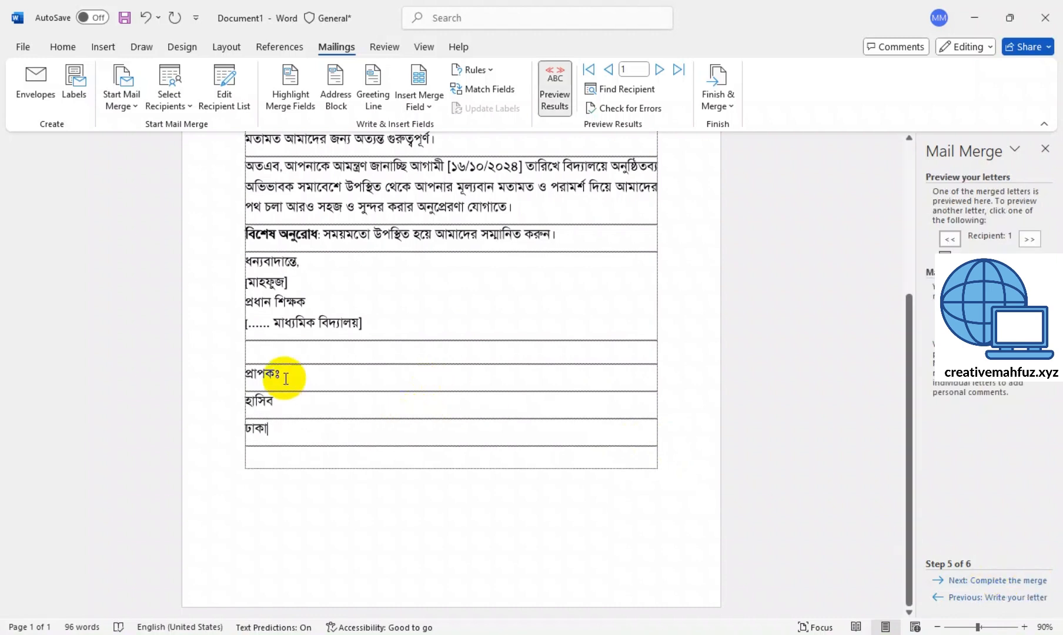
pyautogui.moveTo(255, 400); pyautogui.dragTo(283, 436)
pyautogui.click(283, 435)
pyautogui.click(262, 402)
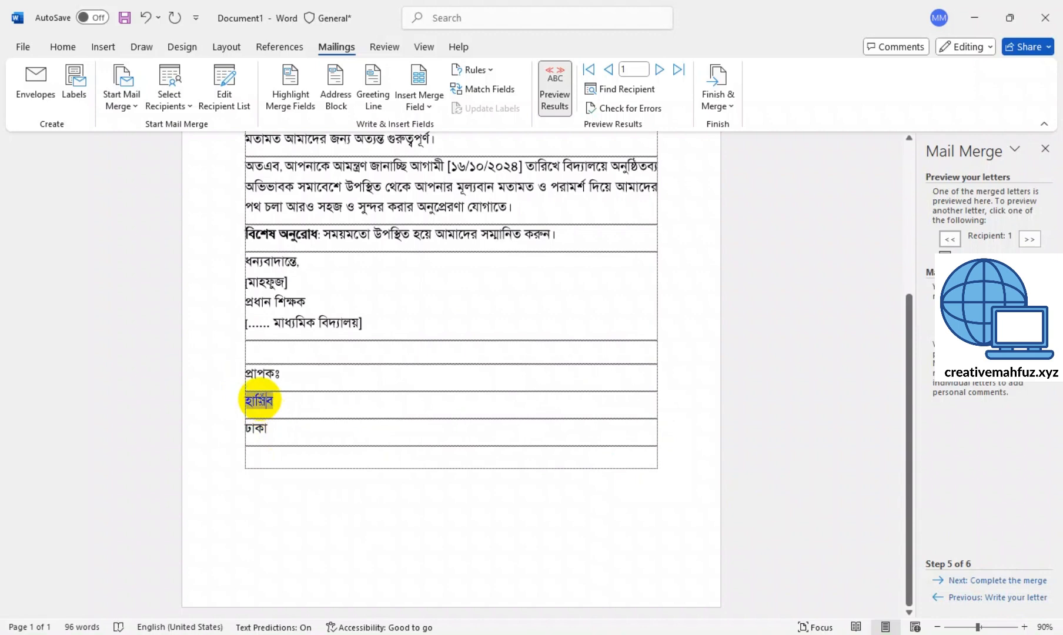
pyautogui.click(254, 430)
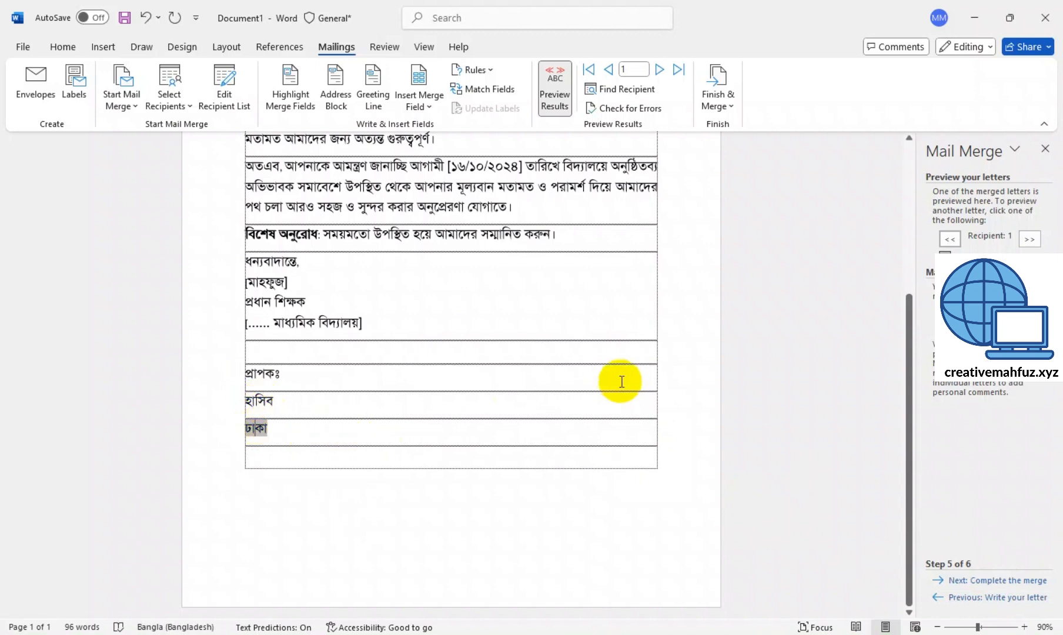
pyautogui.moveTo(916, 394); pyautogui.dragTo(924, 336)
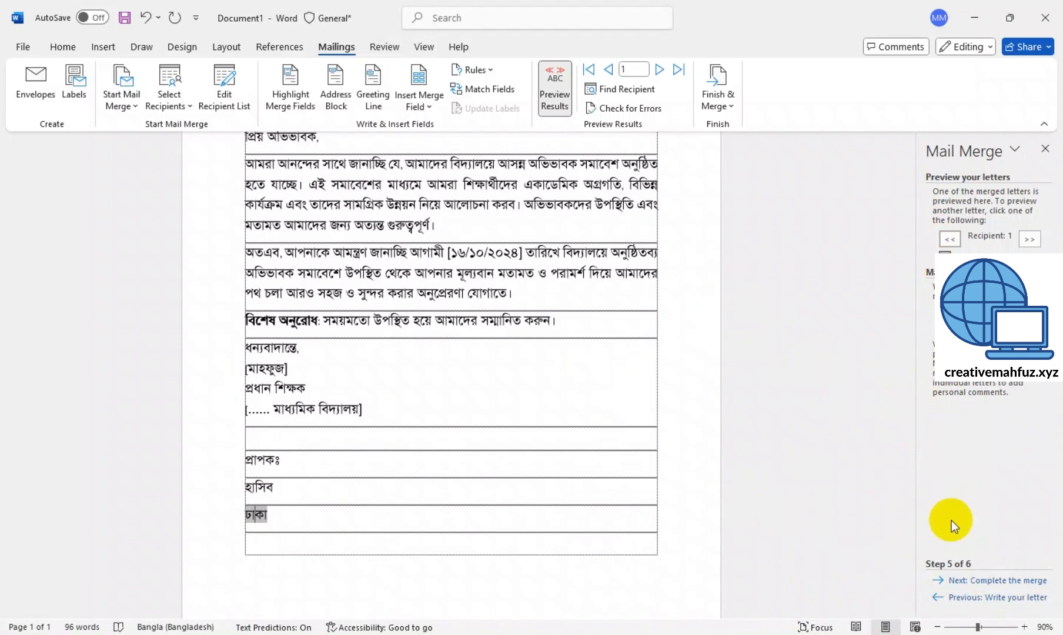
# Complete the merge by generating individual letters for all records in a new document
pyautogui.click(968, 583)
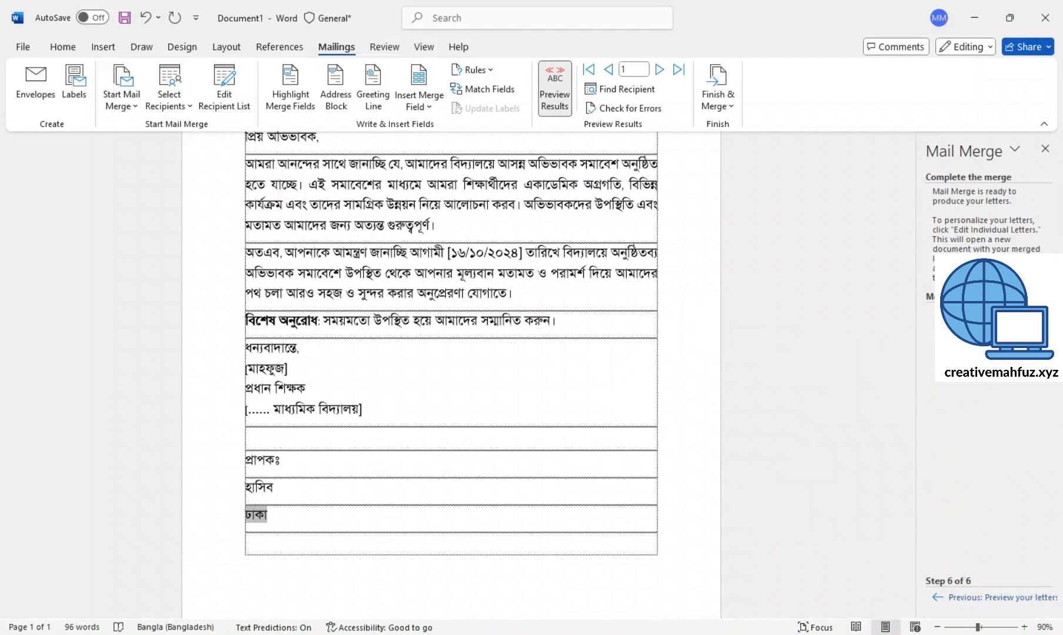
pyautogui.click(961, 312)
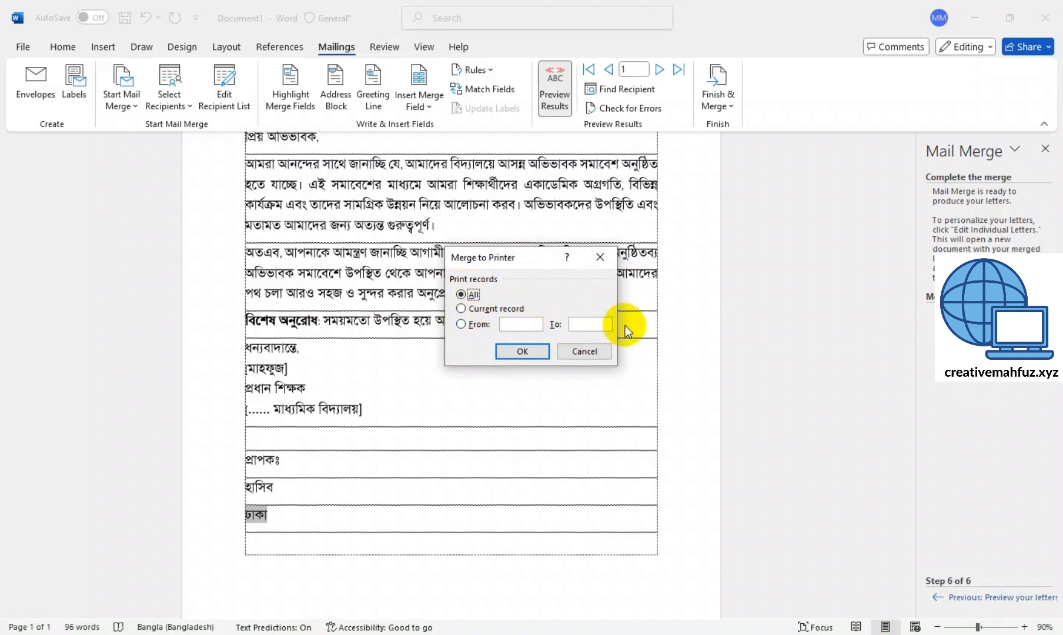
pyautogui.click(581, 351)
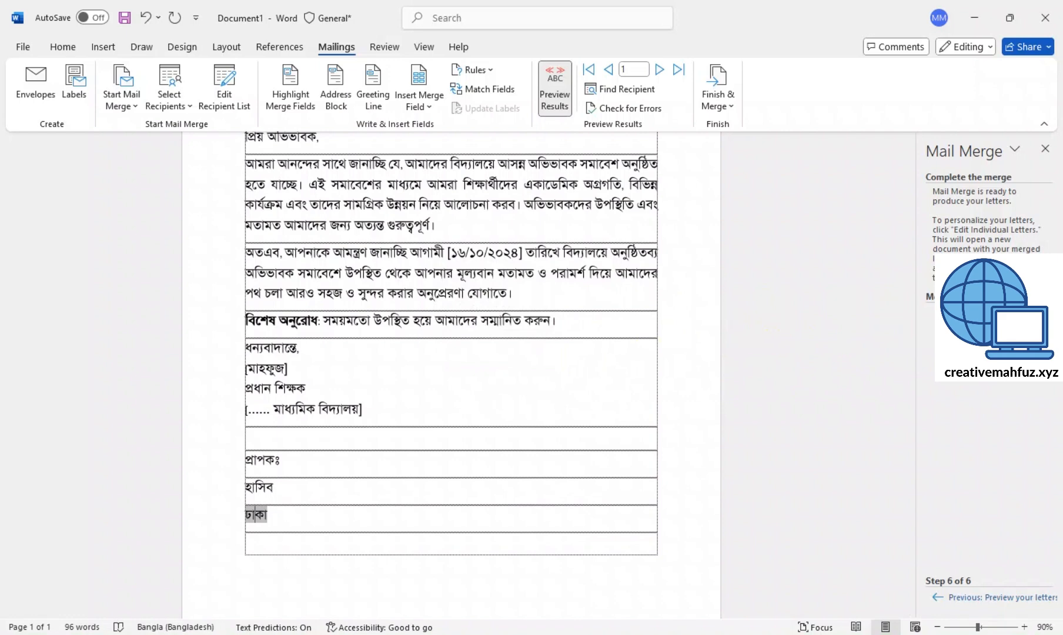
pyautogui.click(988, 326)
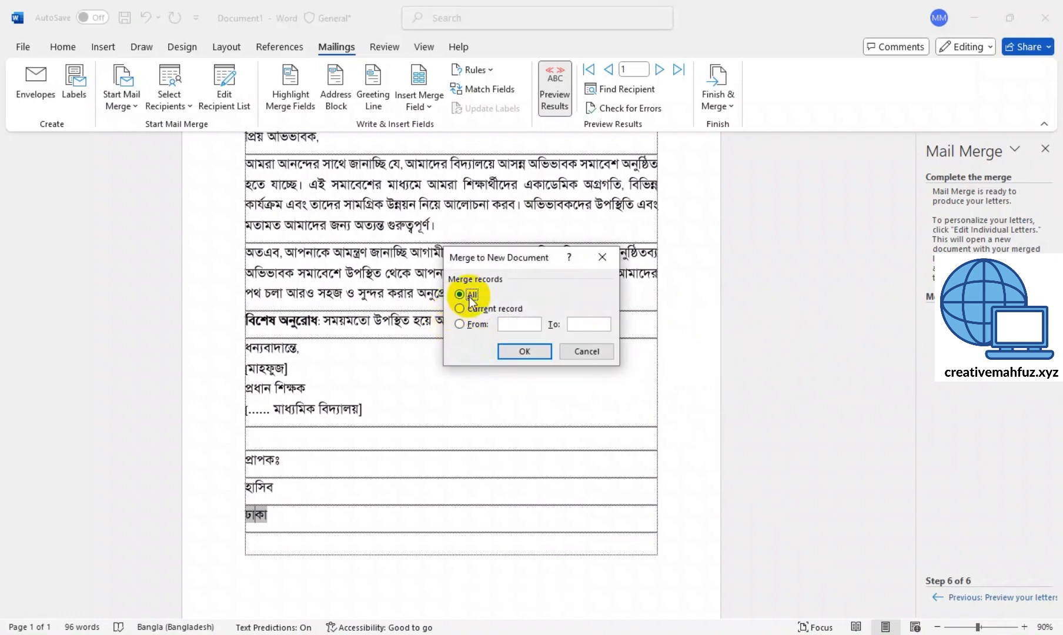
pyautogui.click(522, 351)
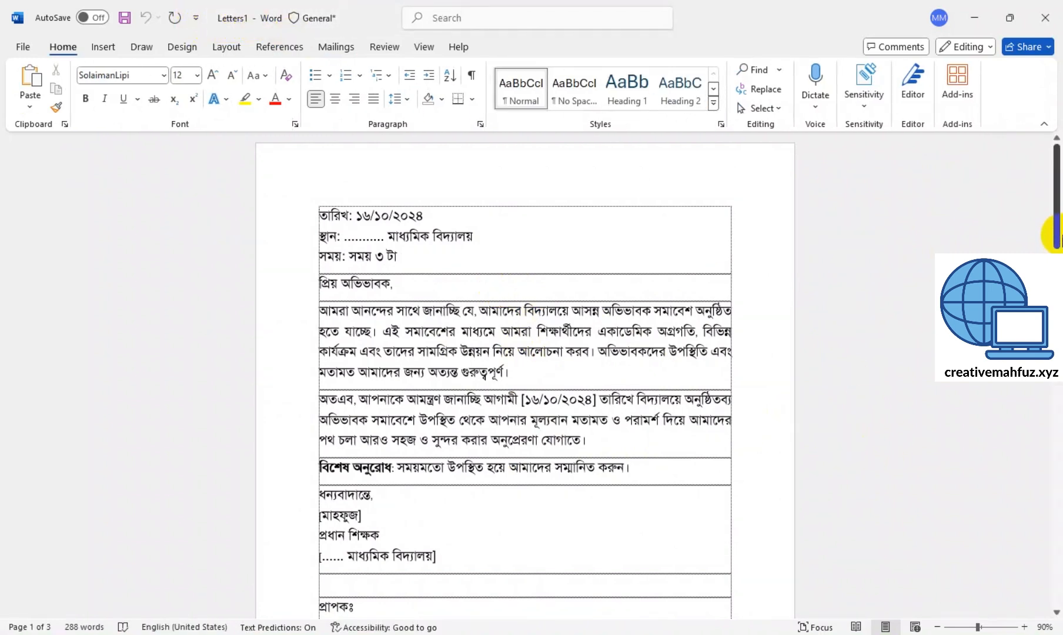
# Look through the merged letters to check each recipient's name and address, and return to the first page
pyautogui.moveTo(1055, 229); pyautogui.dragTo(1055, 250)
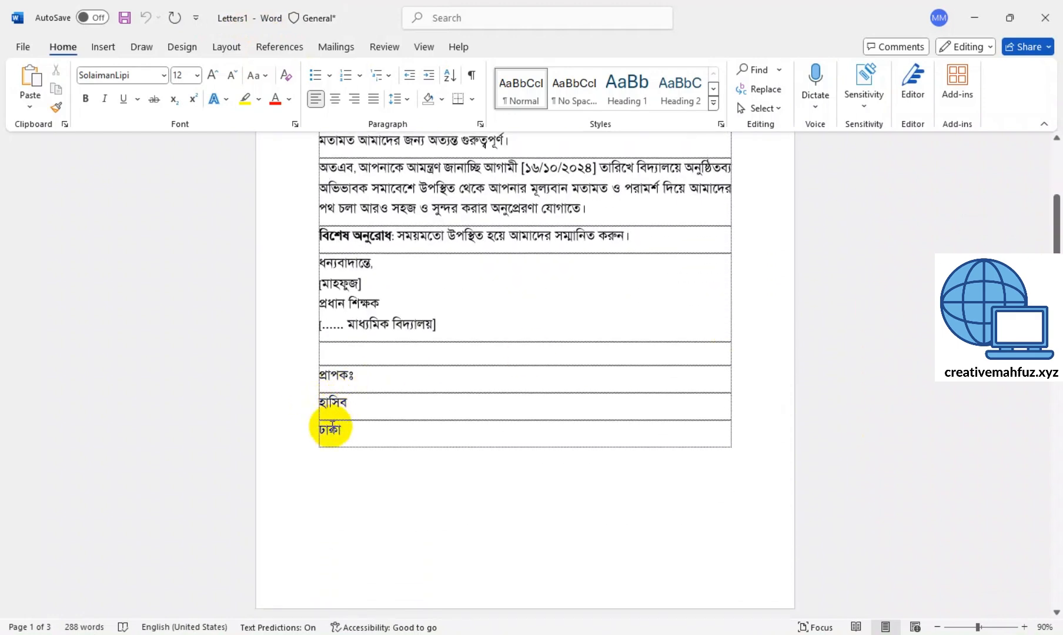
pyautogui.moveTo(1057, 286)
pyautogui.mouseDown()
pyautogui.moveTo(1056, 535)
pyautogui.moveTo(1057, 123)
pyautogui.moveTo(1054, 367)
pyautogui.moveTo(1036, 403)
pyautogui.moveTo(1044, 475)
pyautogui.mouseUp()
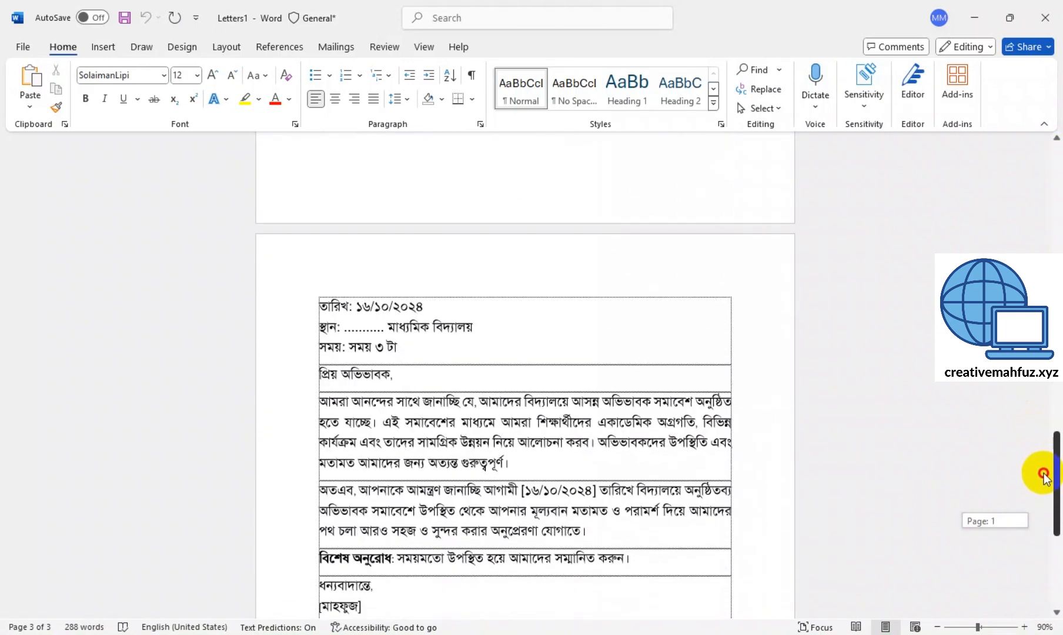
pyautogui.moveTo(1044, 475); pyautogui.dragTo(1051, 166)
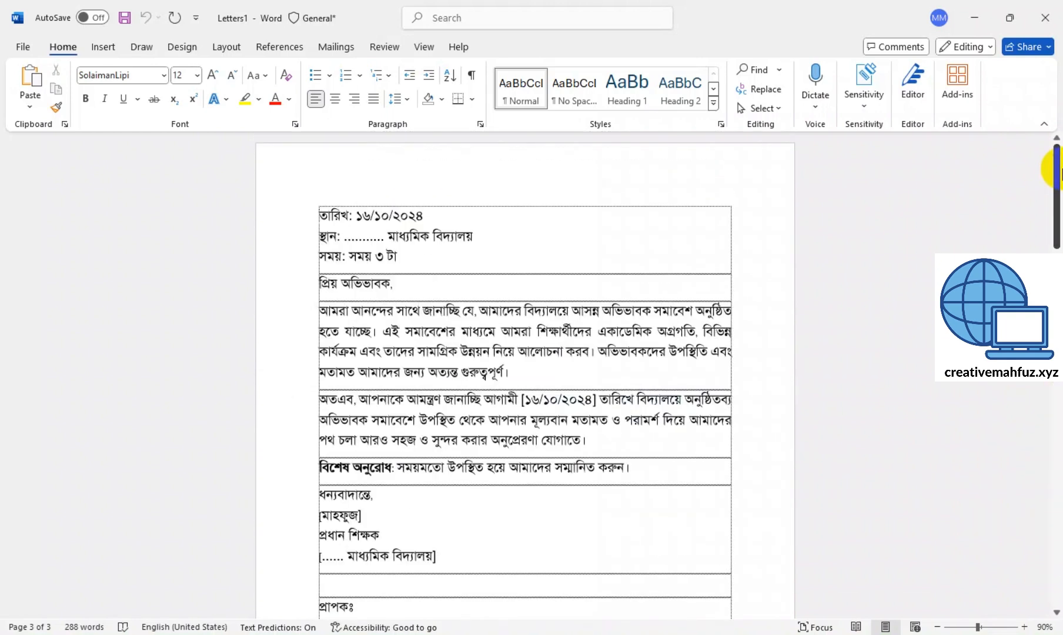